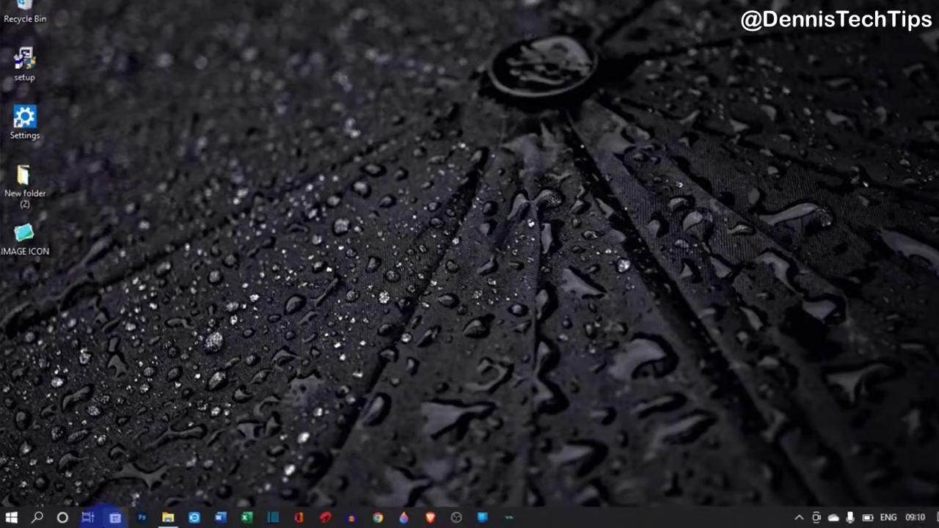
- Search Windows for ONEDRIVE and launch the OneDrive app from the best match
click(37, 514)
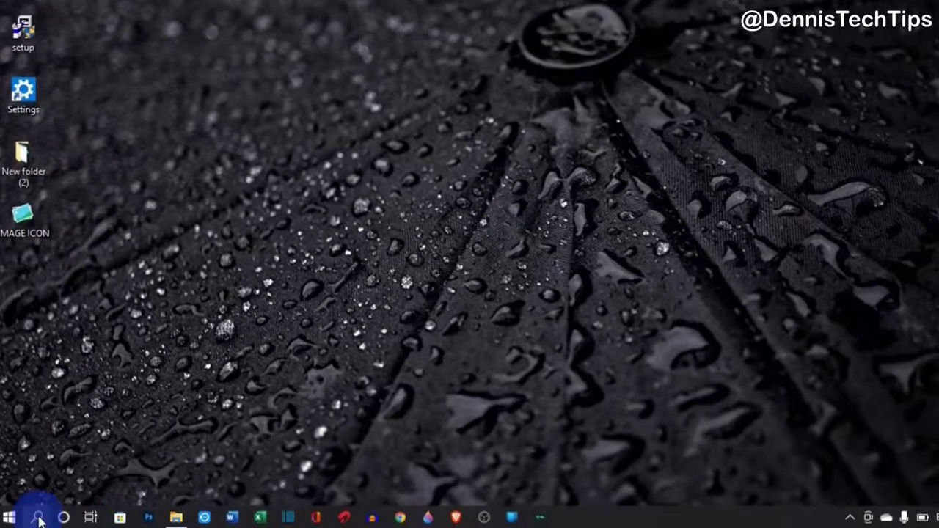
text(ONEDRIVE)
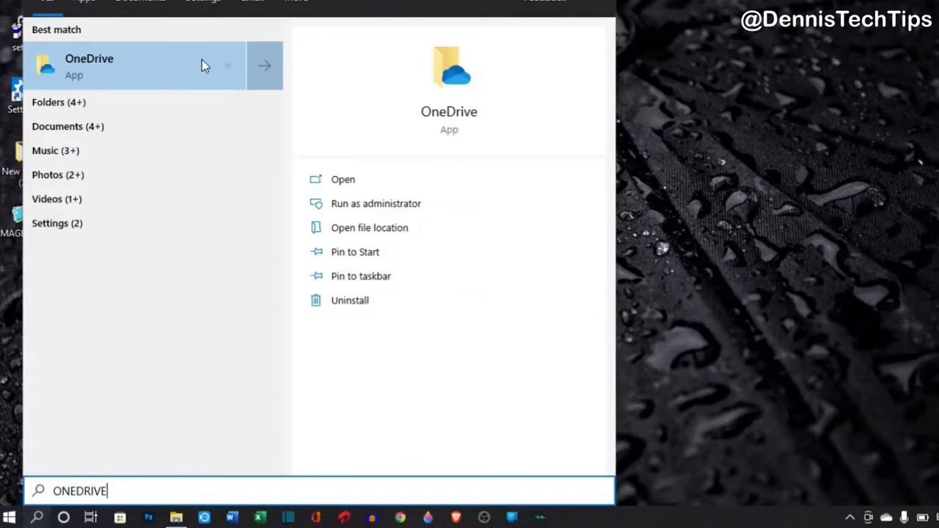
click(353, 184)
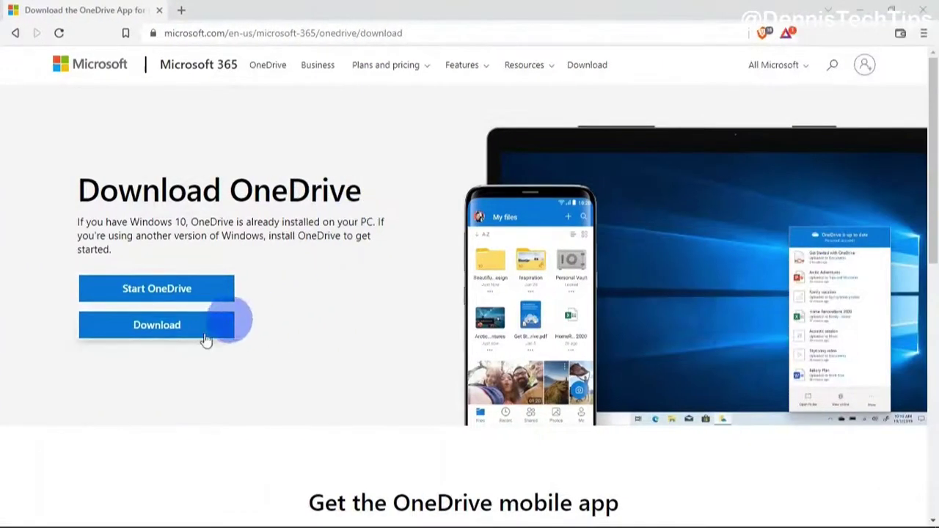
- Download the OneDrive installer from the Download OneDrive page
click(159, 328)
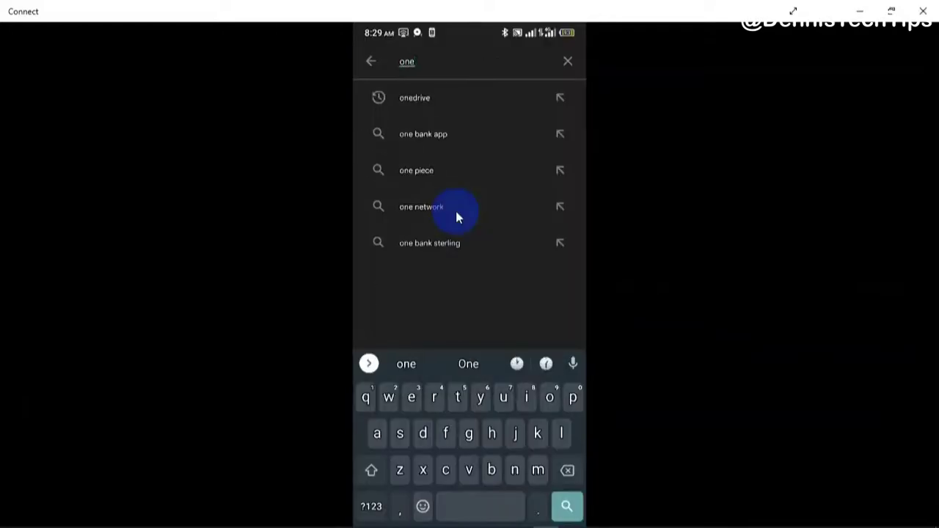
- Search the phone's Play Store for onedrive and open the Microsoft OneDrive app
click(455, 212)
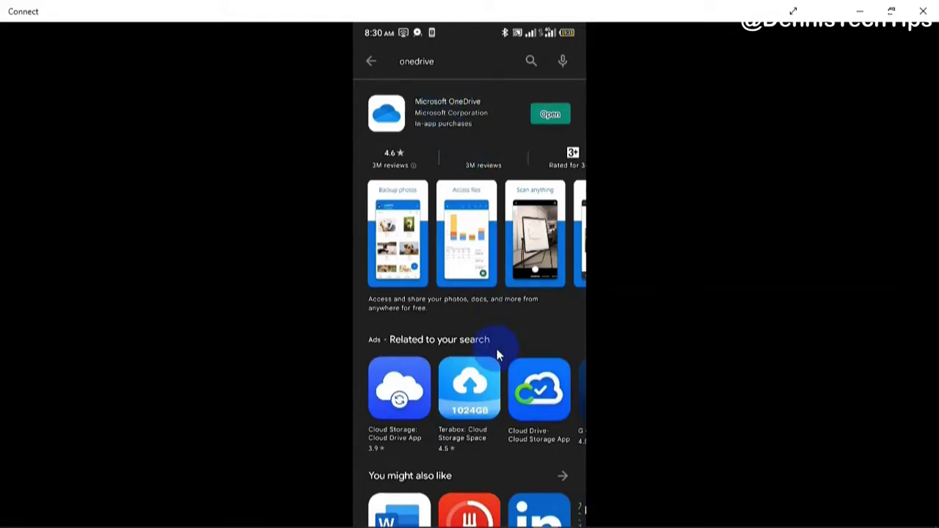
click(553, 117)
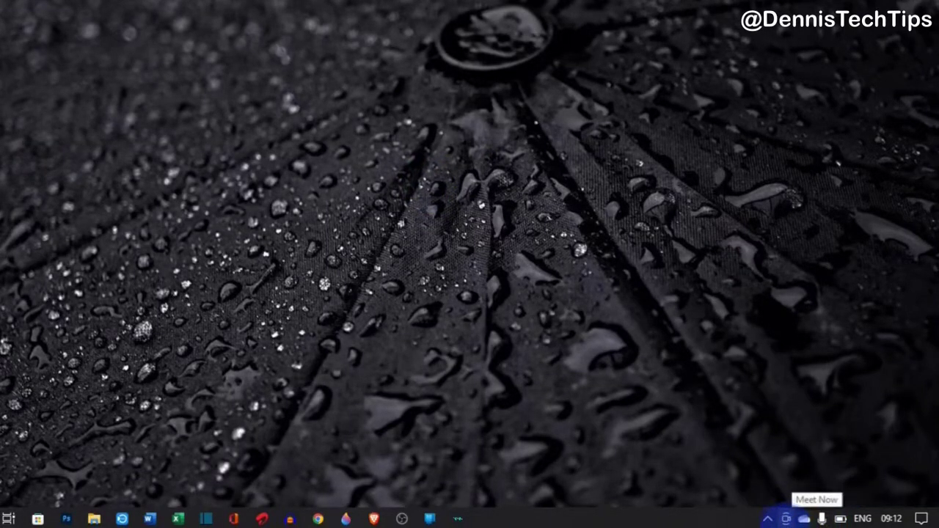
- From the tray sync panel, use IMAGE ICON - Copy.png's menu to open the OneDrive - Personal folder
click(767, 519)
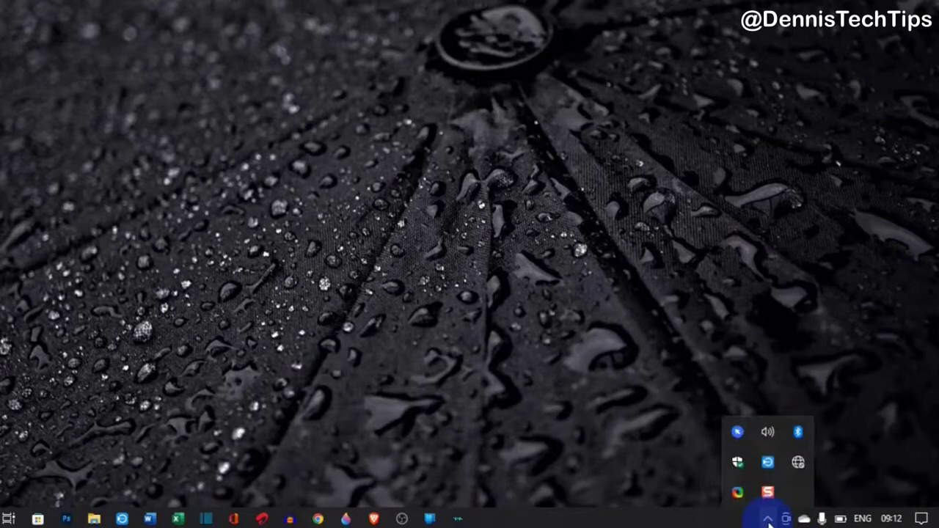
right_click(805, 519)
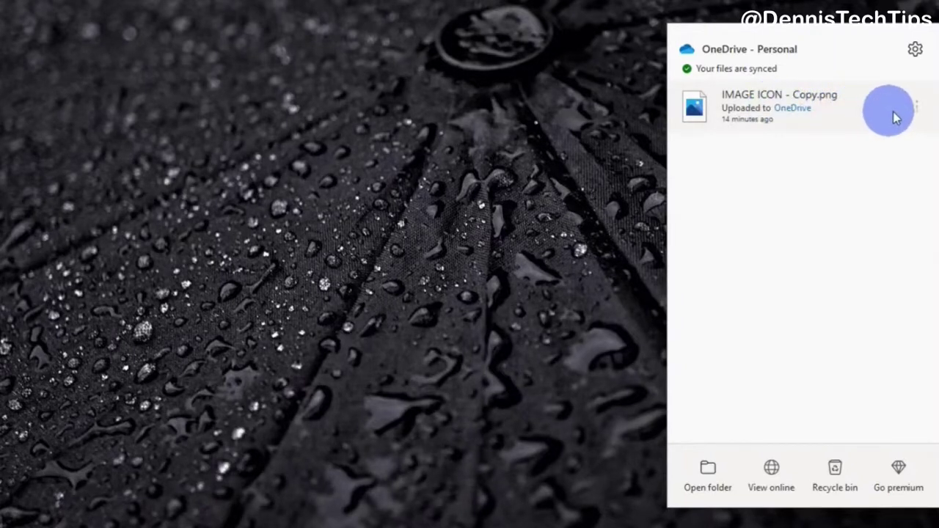
click(917, 107)
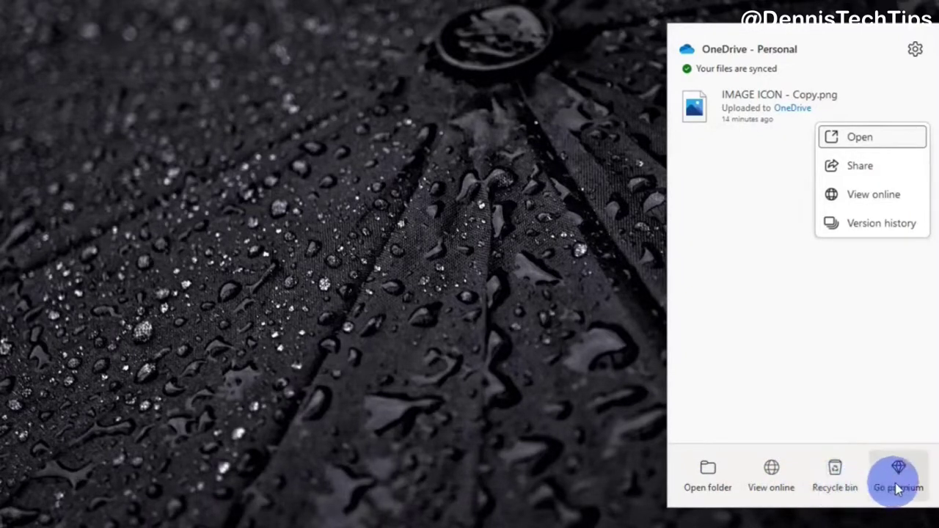
click(708, 477)
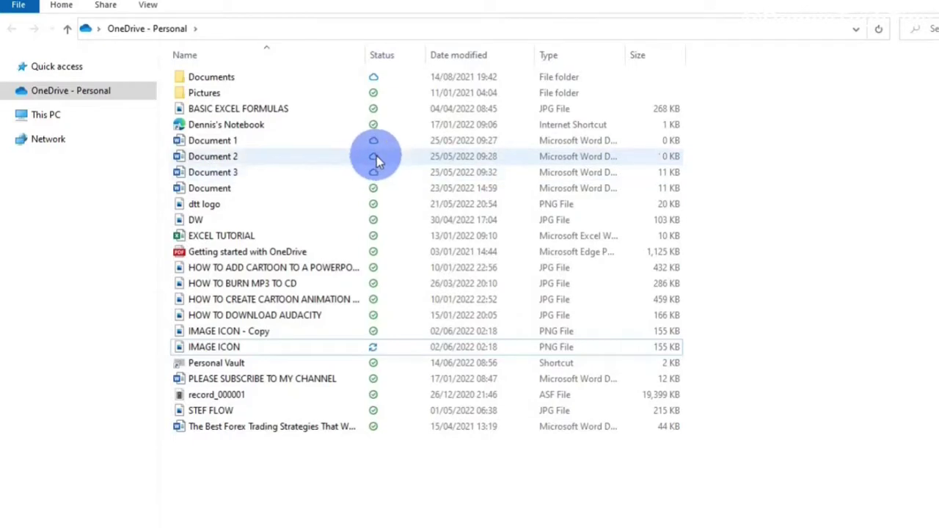
- Open Document 2 in Word from OneDrive - Personal, then bring up DW's context menu
double_click(376, 156)
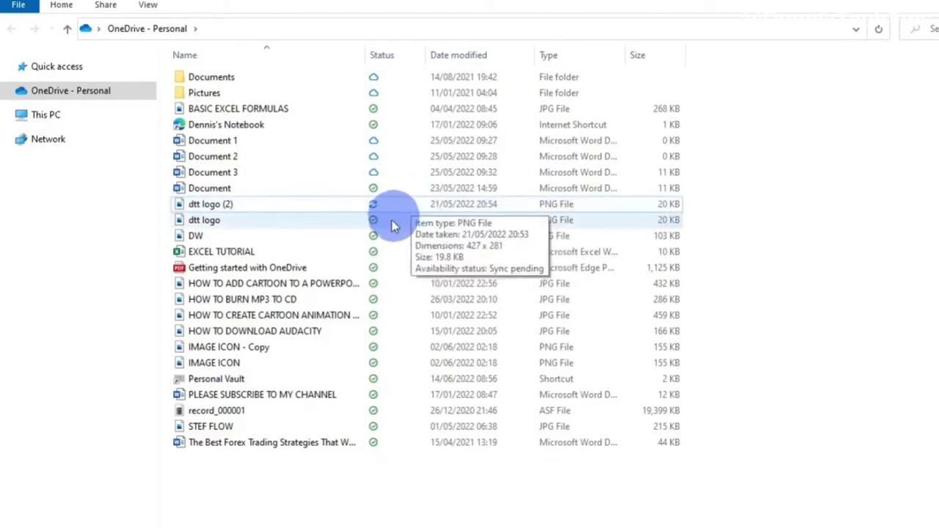
right_click(370, 241)
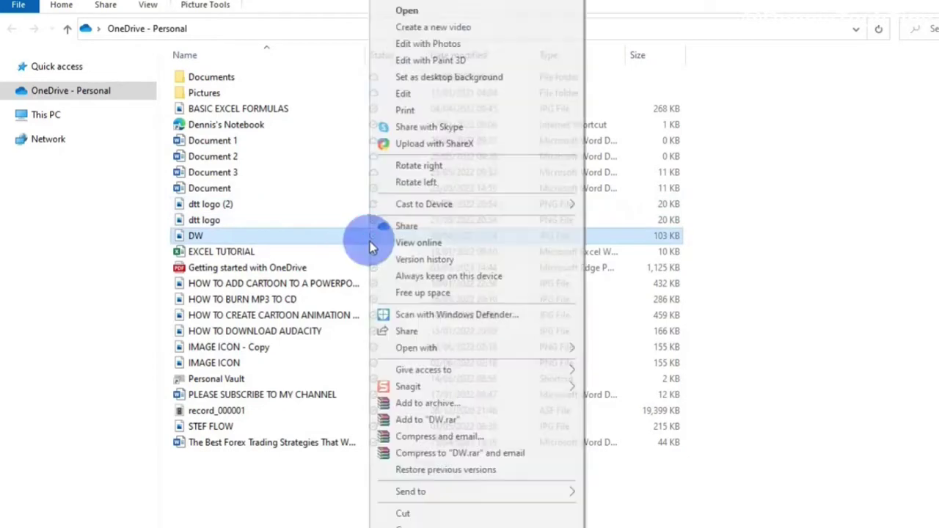
- Share DW.jpg and review its link settings, keeping 'Anyone with the link can edit'
click(448, 227)
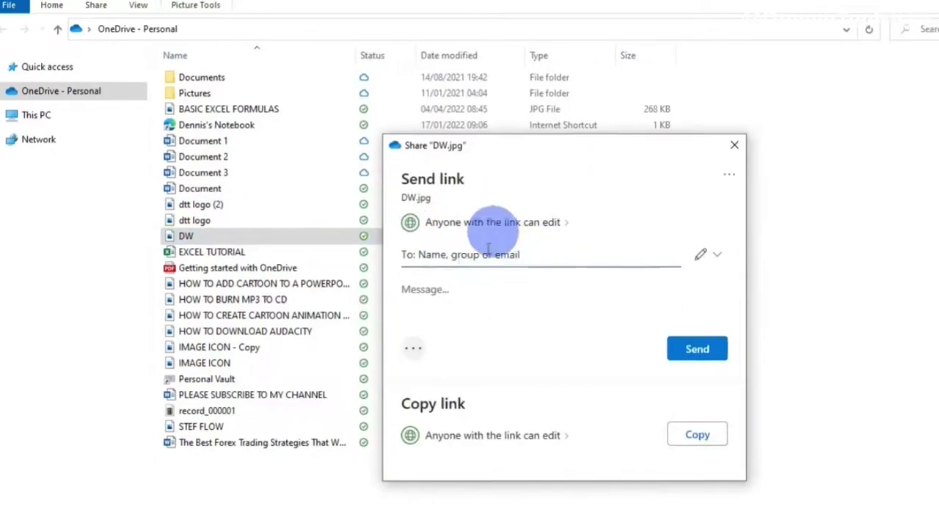
click(563, 230)
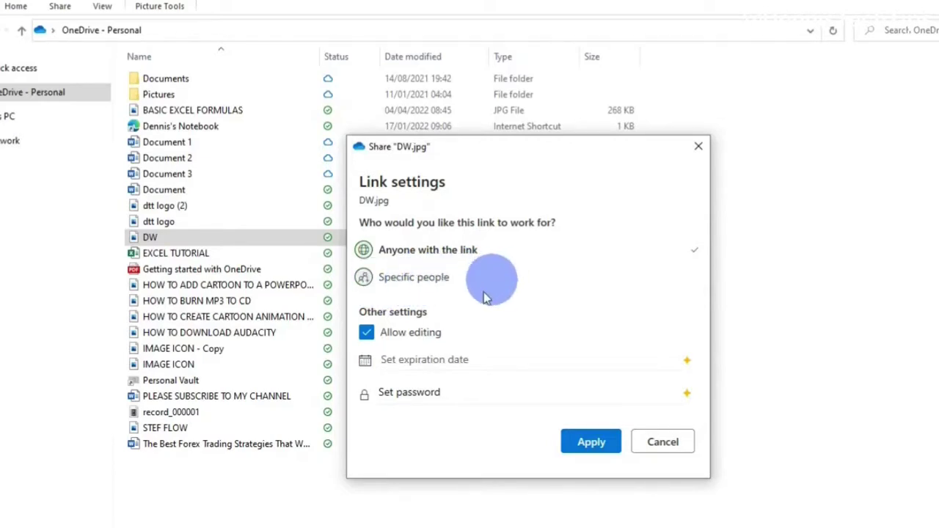
click(370, 336)
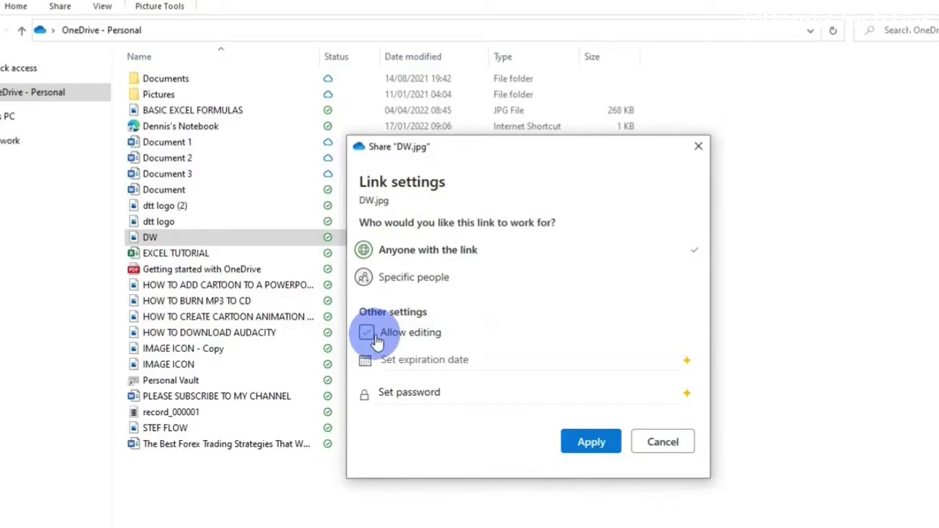
click(372, 339)
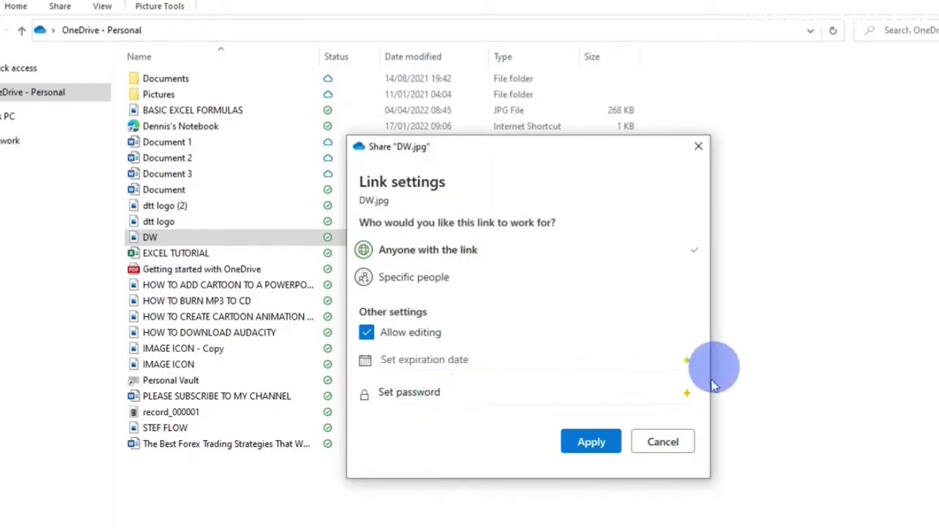
click(658, 440)
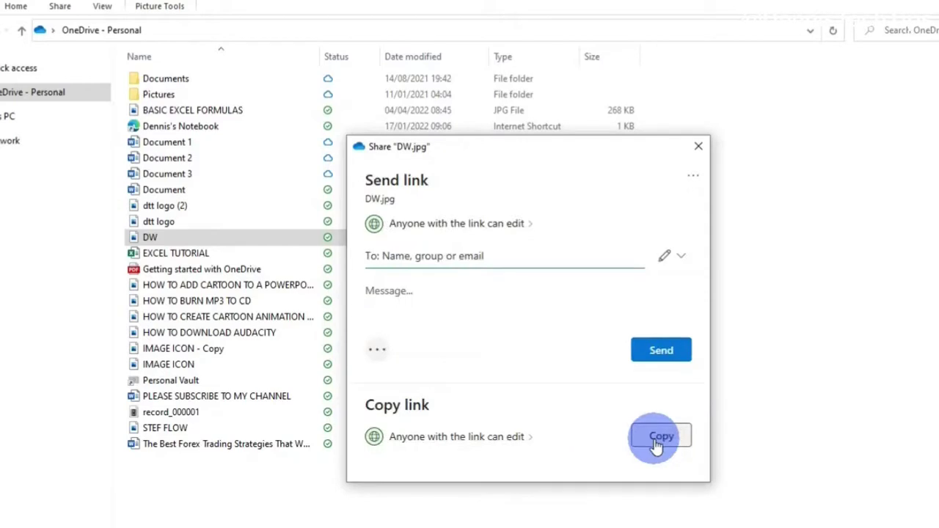
- Send DW.jpg's share link to a typed recipient, then bring up DW's actions again
click(430, 251)
text(DENNISTECHTIPS)
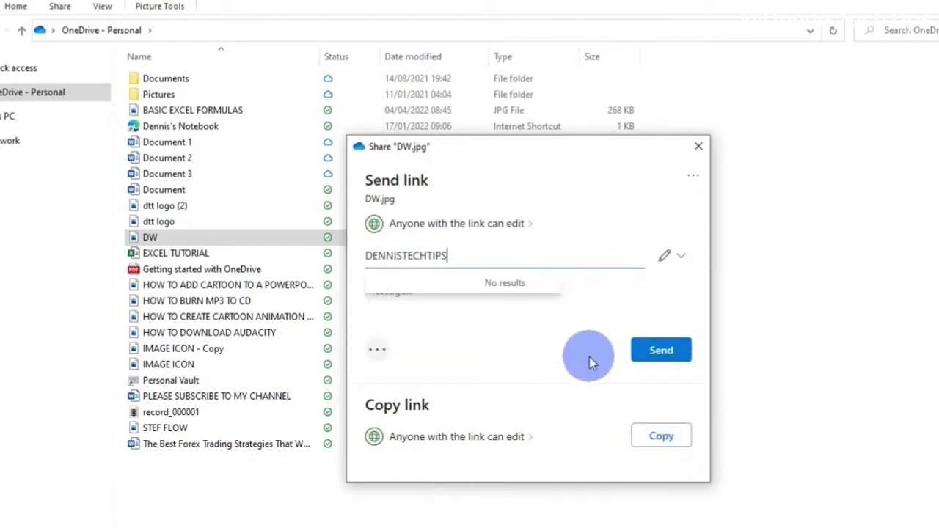
click(664, 354)
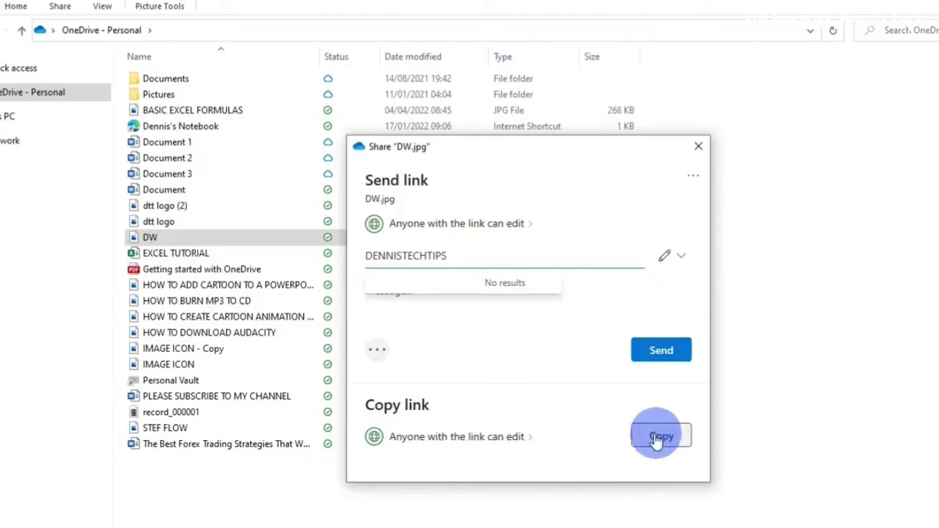
right_click(328, 245)
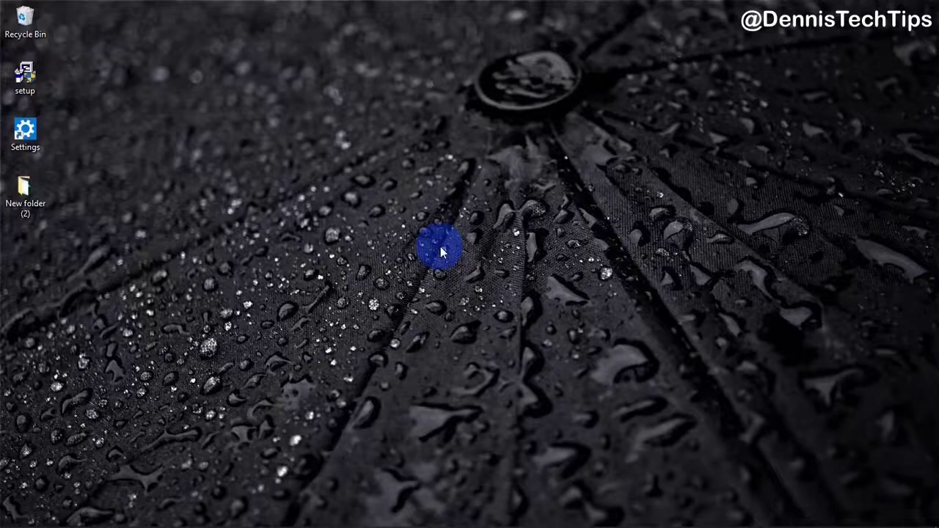
- From the tray's OneDrive sync panel, open the files online with View online
mouse_move(825, 518)
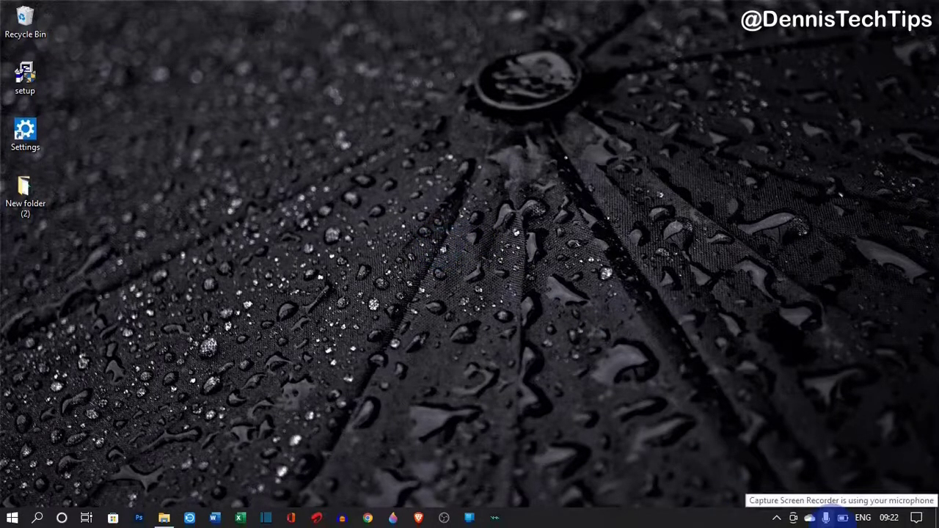
click(809, 518)
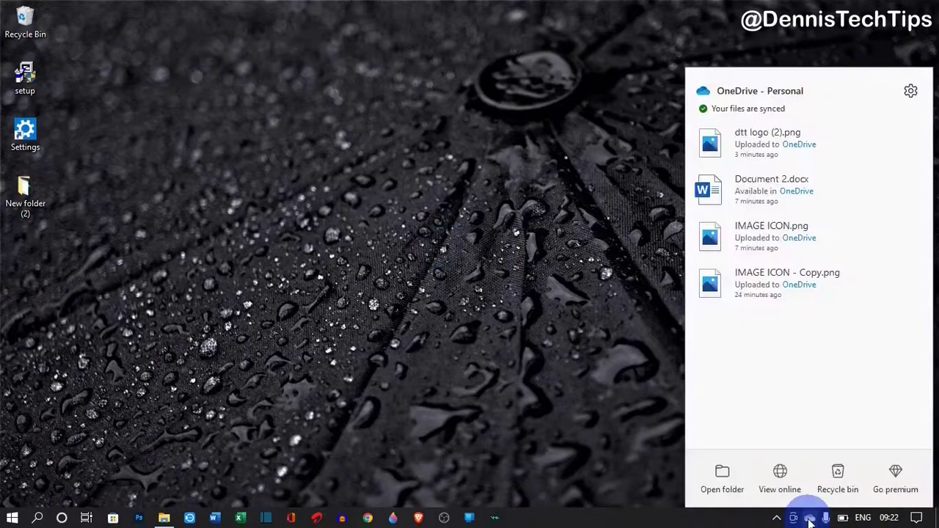
click(780, 478)
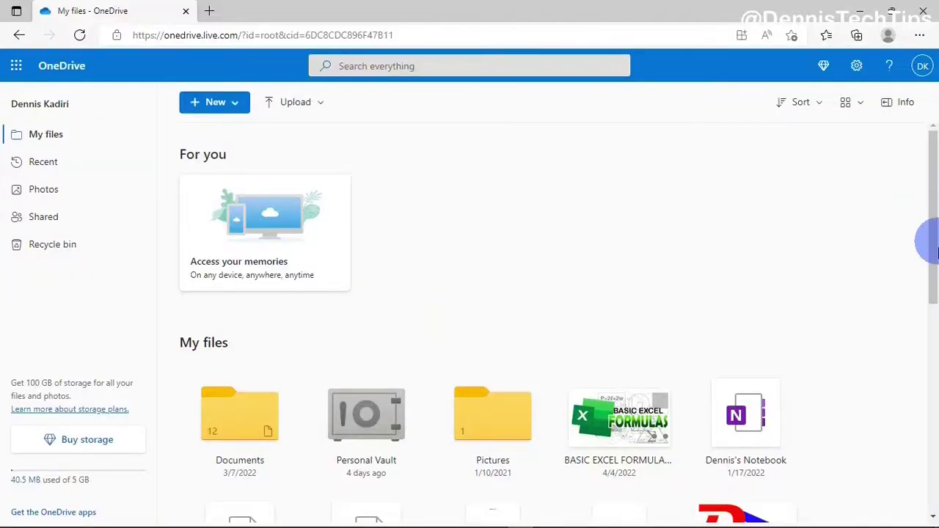
- Show the + New menu's options for a folder, Word document or Excel workbook
drag(925, 236, 921, 212)
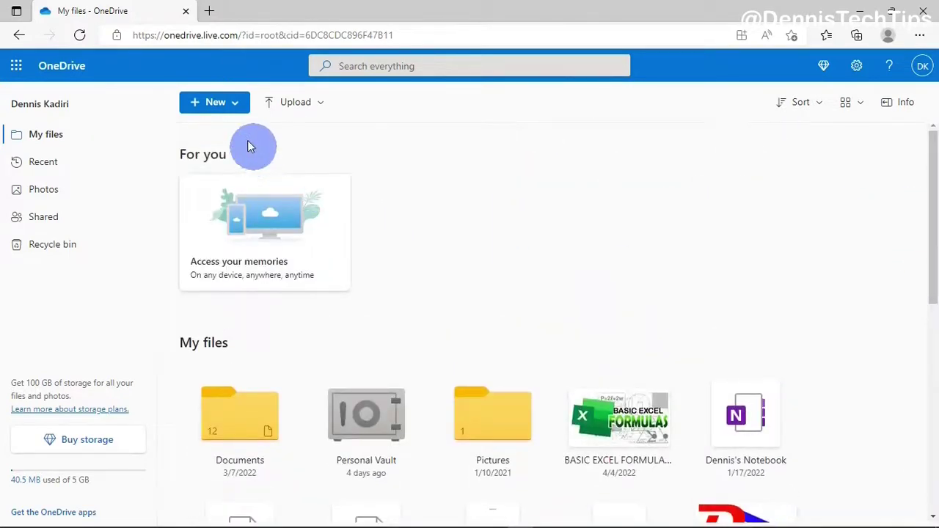
click(235, 105)
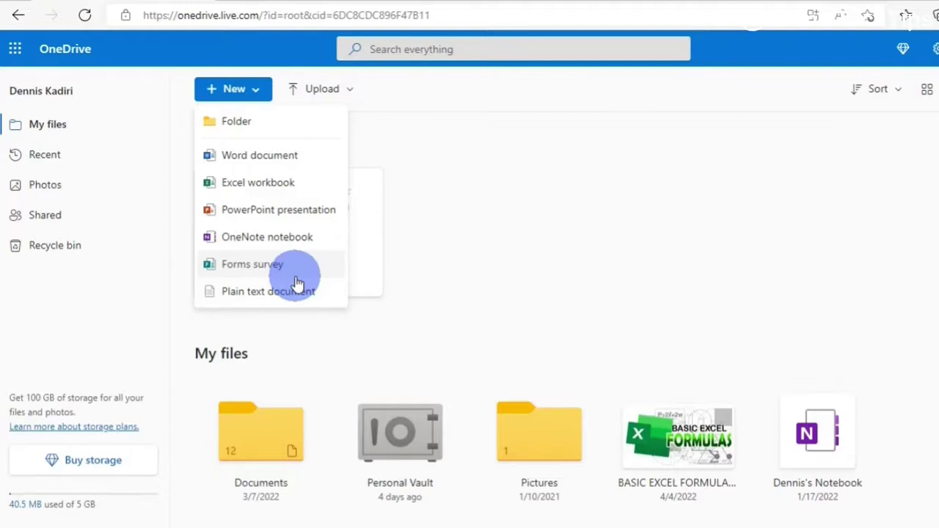
click(327, 87)
- Check the Upload menu's Files and Folder choices, then scroll through the My files grid
click(327, 86)
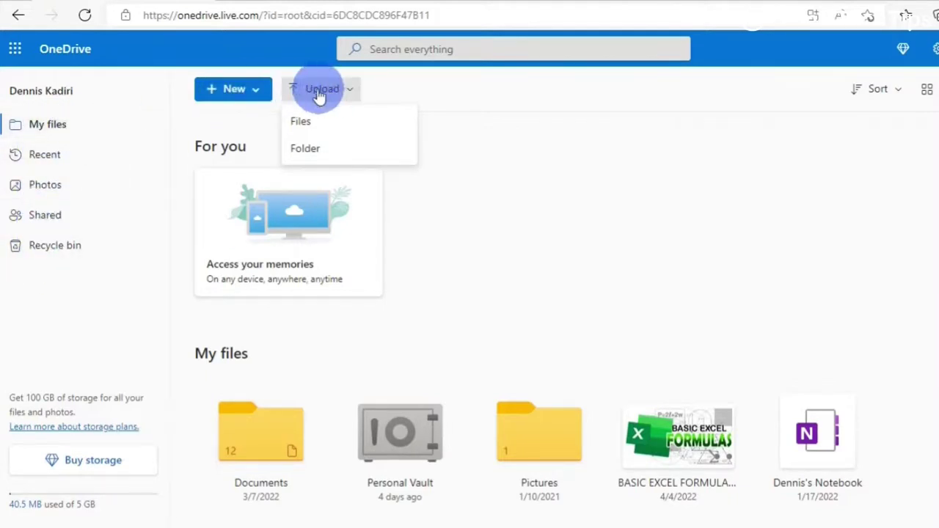
scroll(779, 299, down, 4)
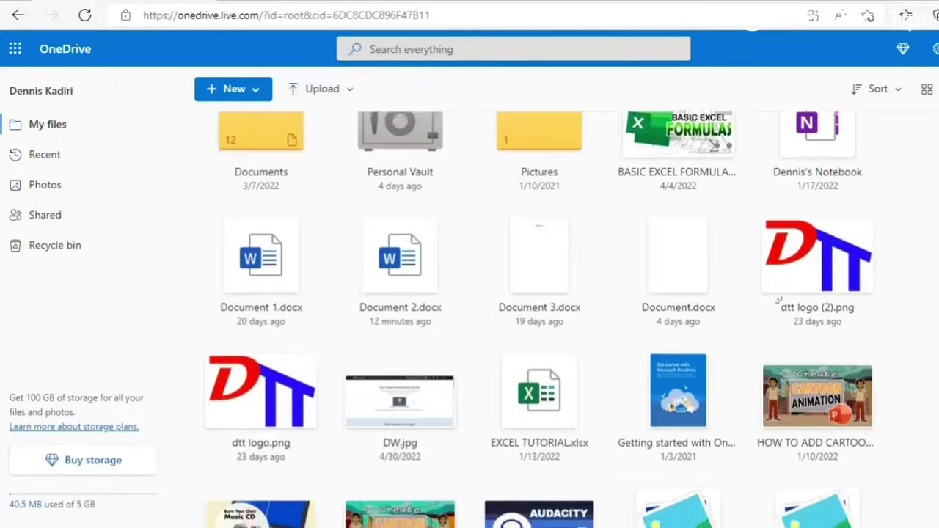
scroll(779, 299, down, 1)
scroll(779, 299, up, 5)
scroll(913, 355, down, 3)
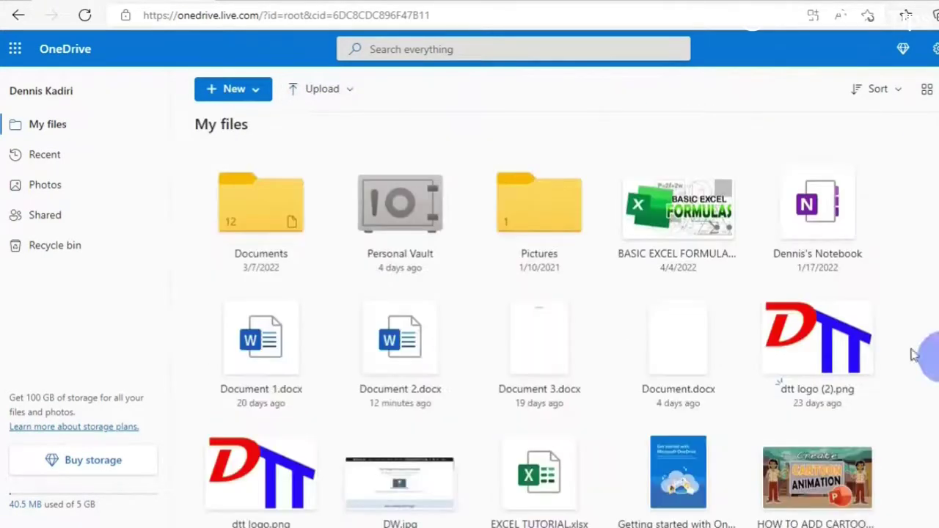
- Show the available actions for the BASIC EXCEL FORMULAS workbook, then dismiss the menu
right_click(687, 232)
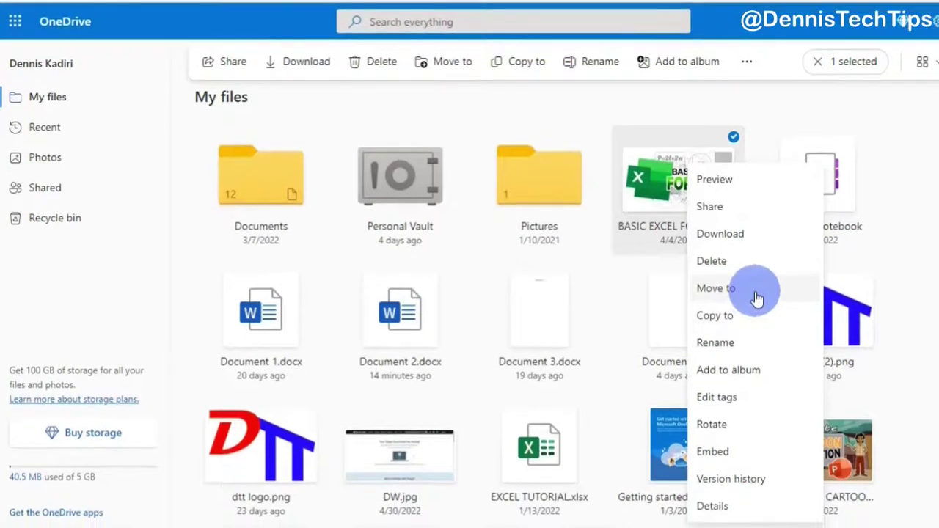
click(780, 490)
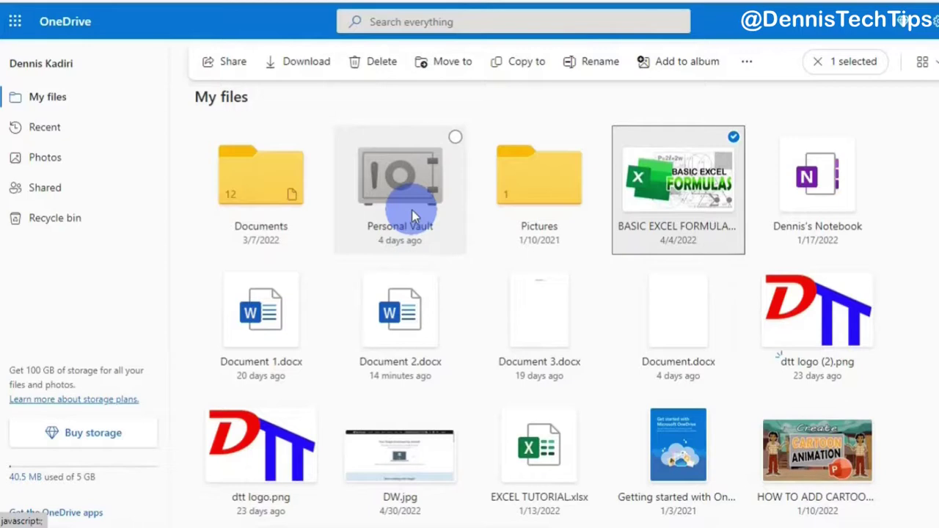
- Browse the Recent files view, then the Photos view
click(43, 132)
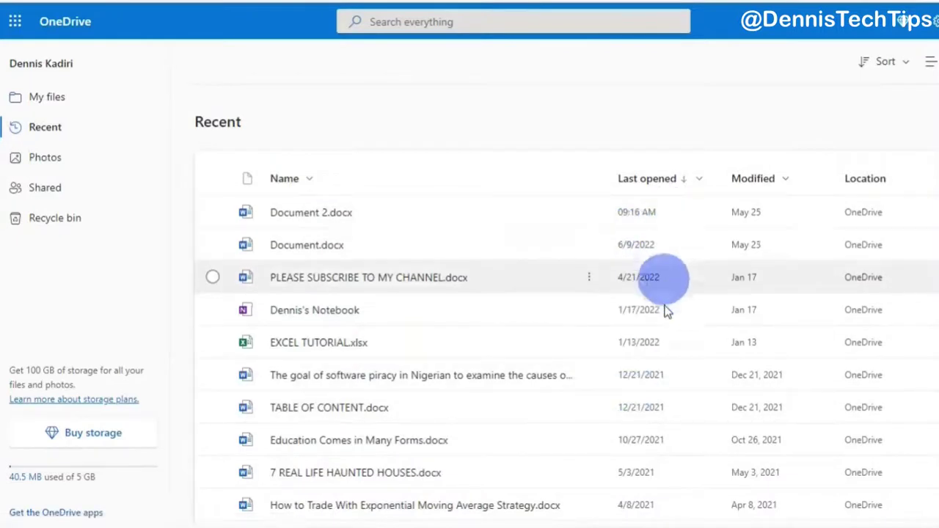
scroll(774, 332, down, 3)
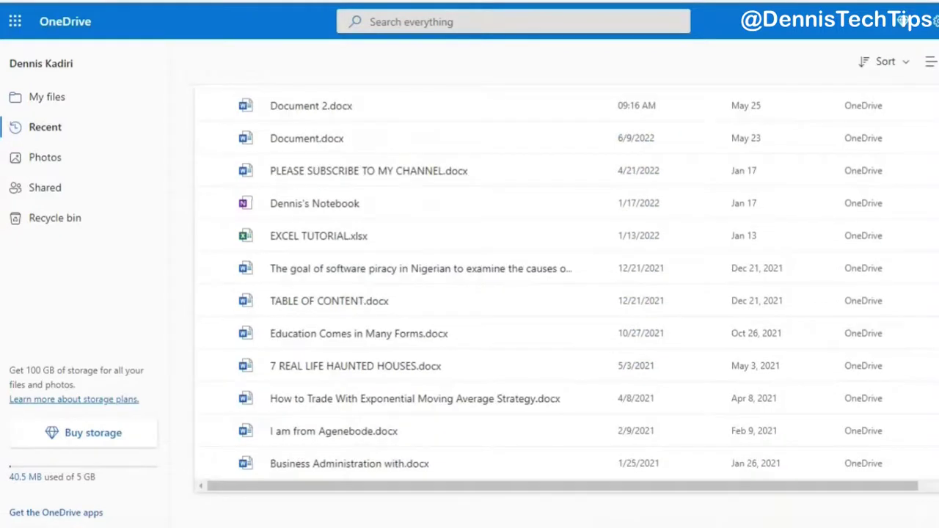
scroll(653, 294, up, 3)
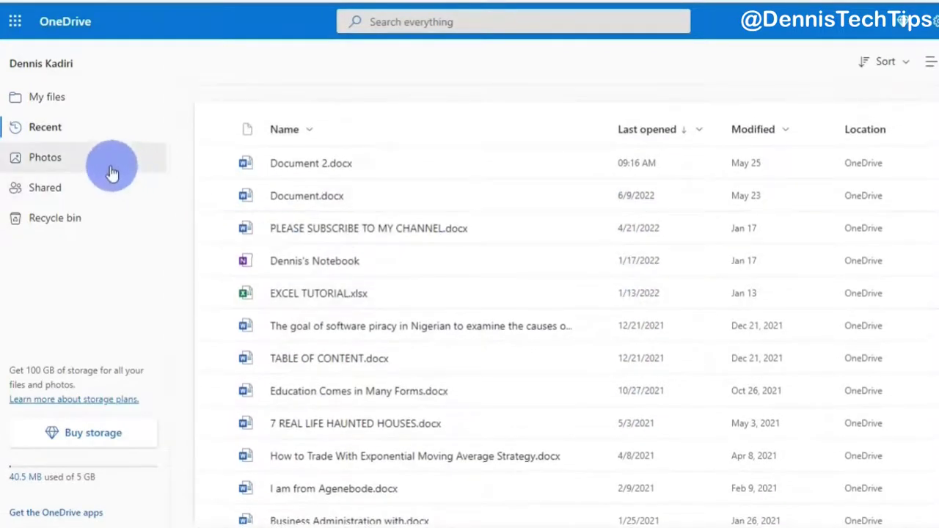
click(111, 171)
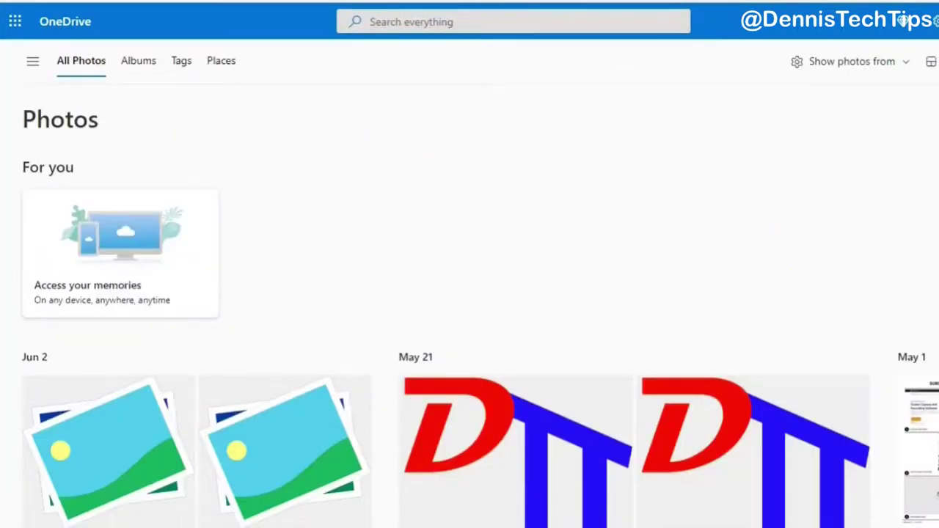
scroll(469, 294, down, 5)
scroll(469, 294, up, 2)
- Check the Shared view and confirm the Recycle bin is empty
click(32, 62)
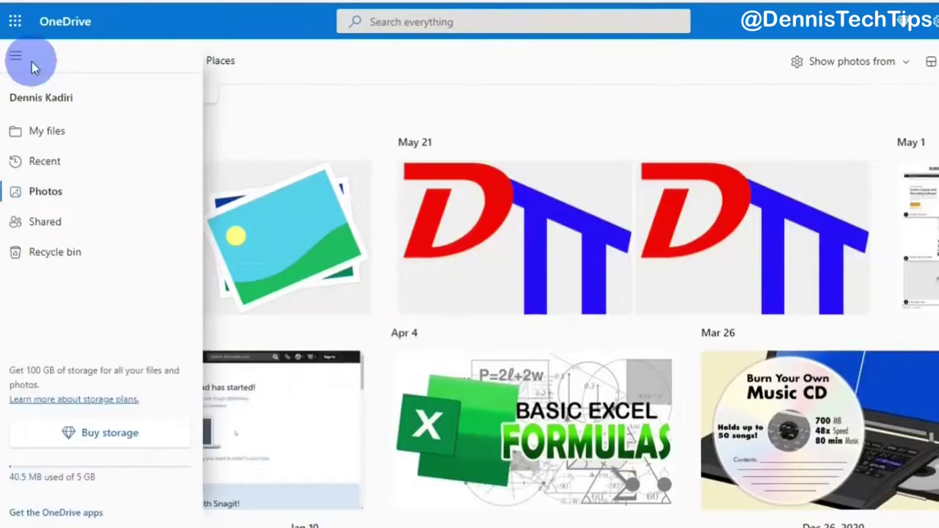
click(50, 221)
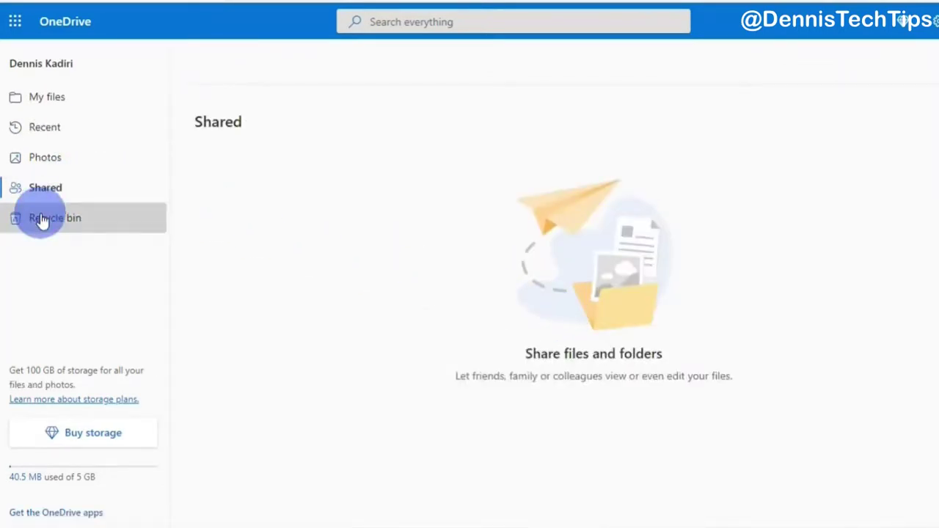
click(42, 222)
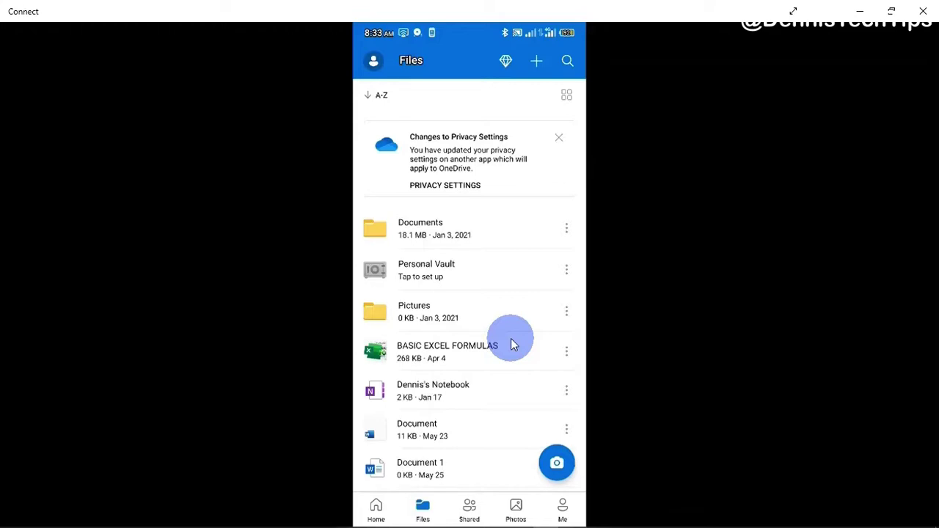
scroll(510, 338, down, 10)
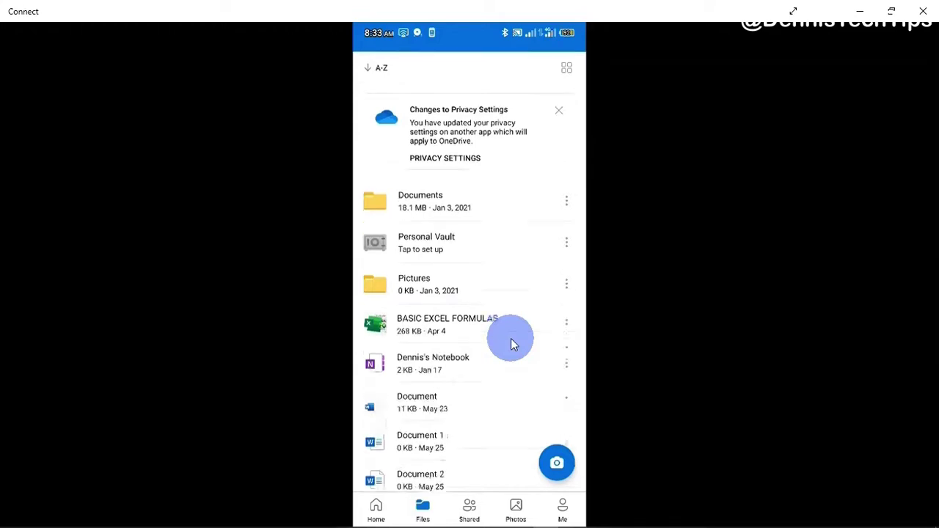
scroll(510, 338, up, 10)
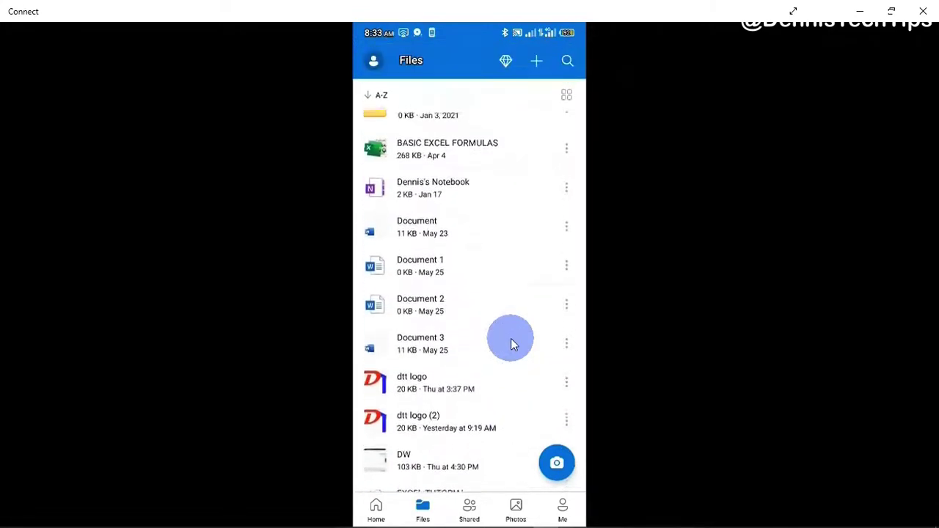
scroll(510, 338, up, 3)
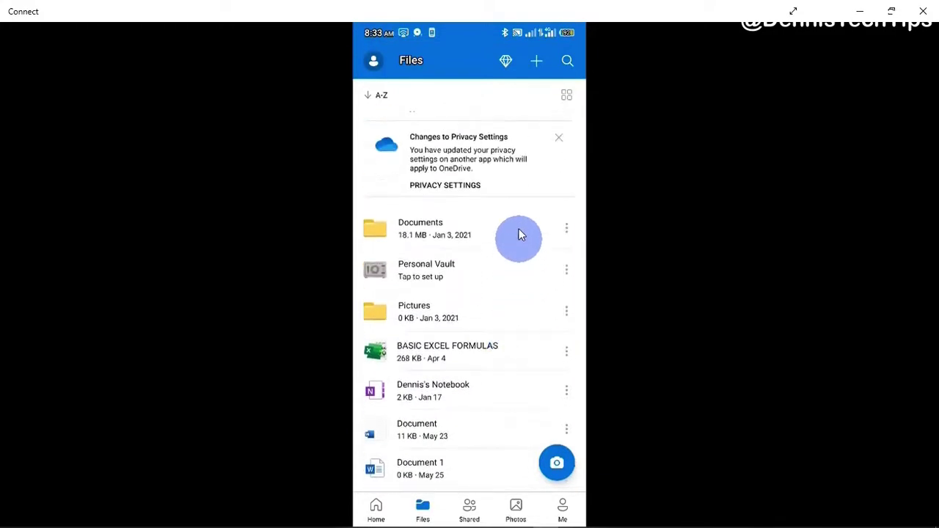
- Review the new-item options, browse shared files, and reach the Me page showing 40.46 MB of 5 GB used
click(537, 66)
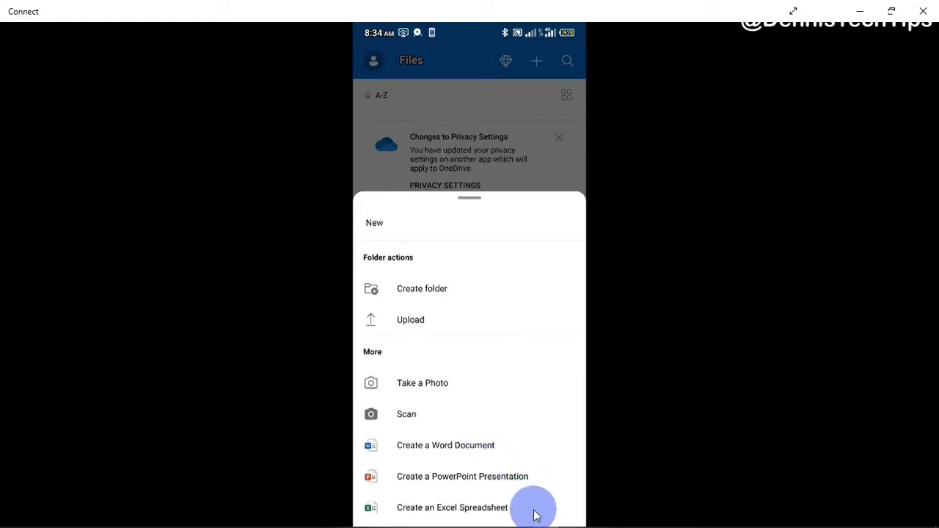
click(470, 509)
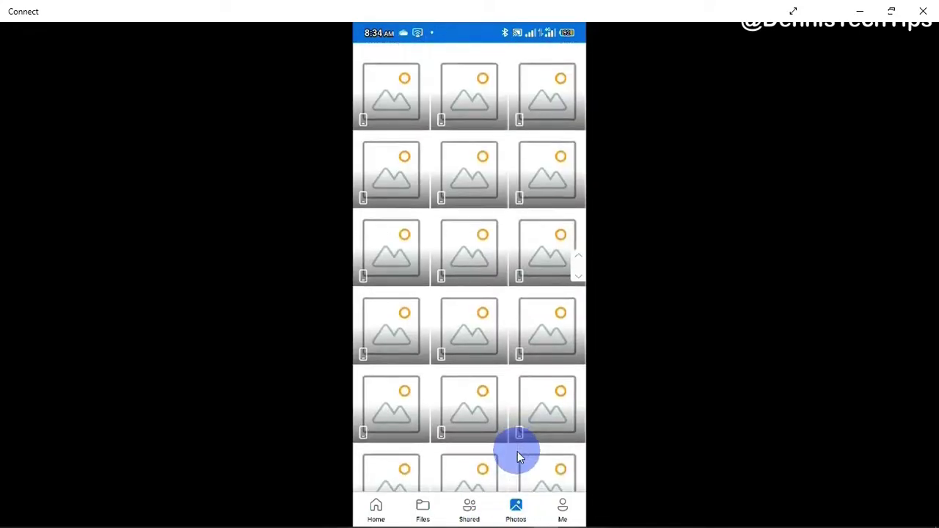
scroll(517, 451, up, 5)
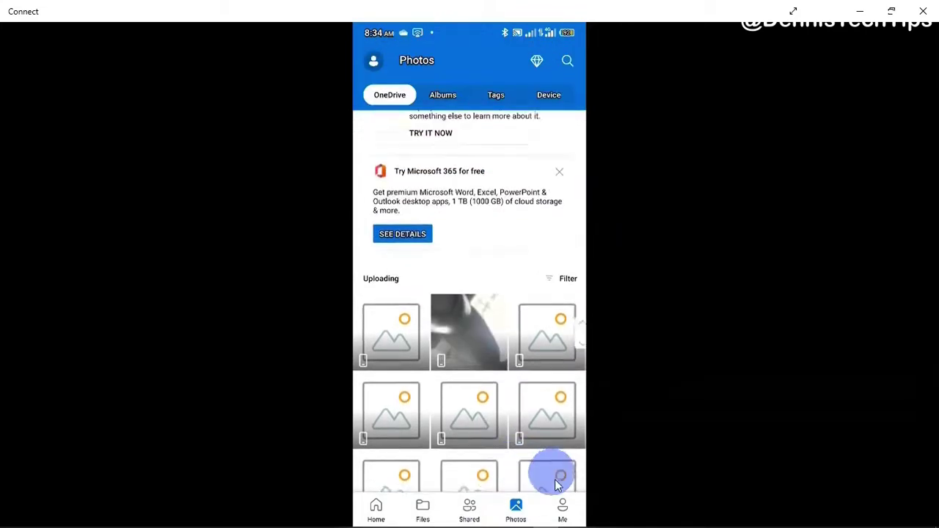
click(563, 509)
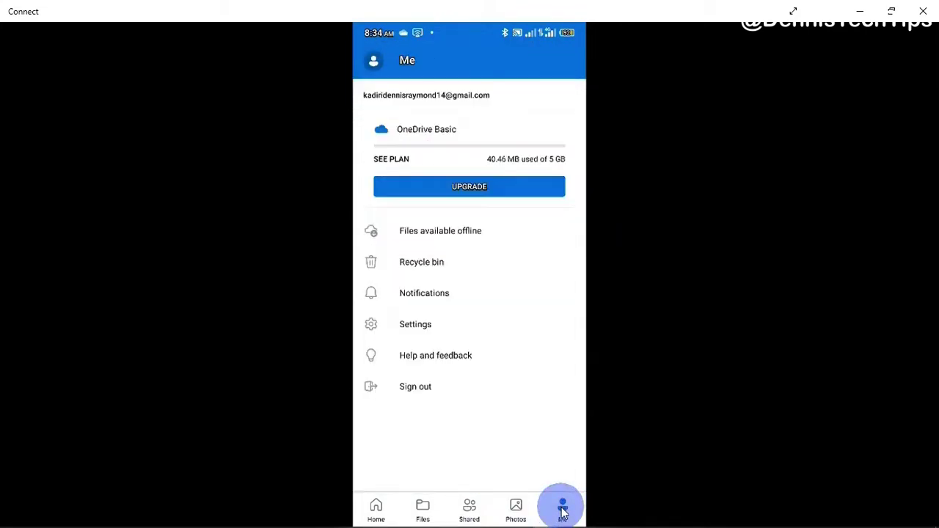